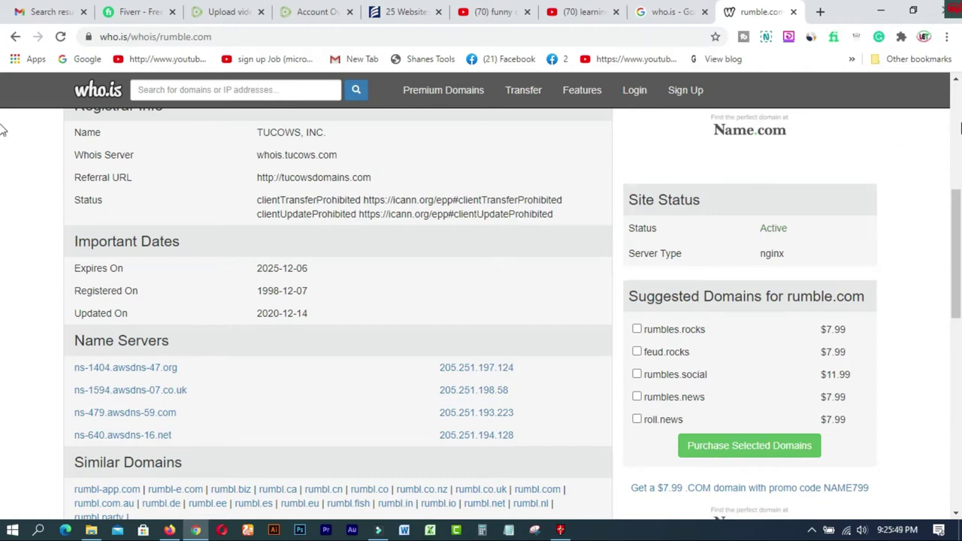
- Switch to Firefox, look over the Rumble home page and open its sign-in dialog
click(170, 531)
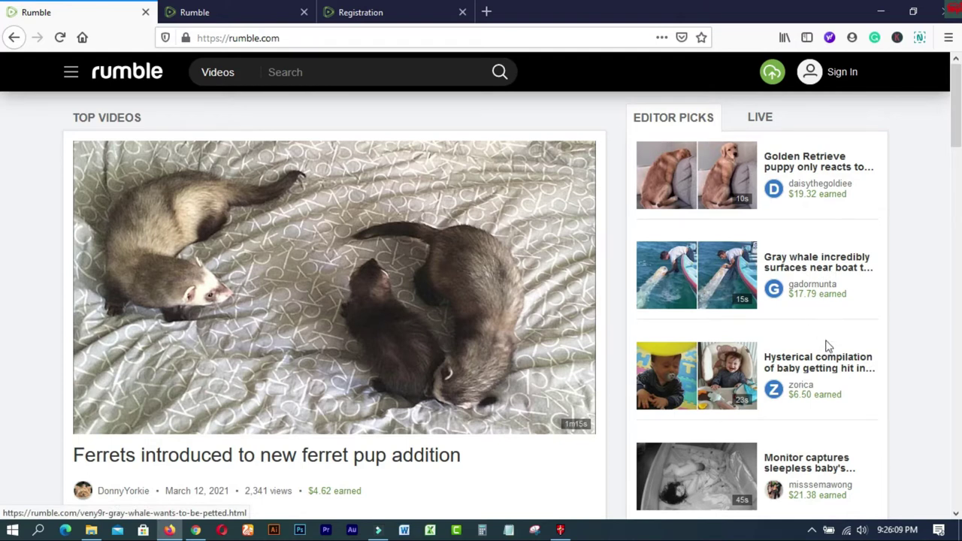
drag(958, 92, 958, 188)
drag(2, 191, 1, 71)
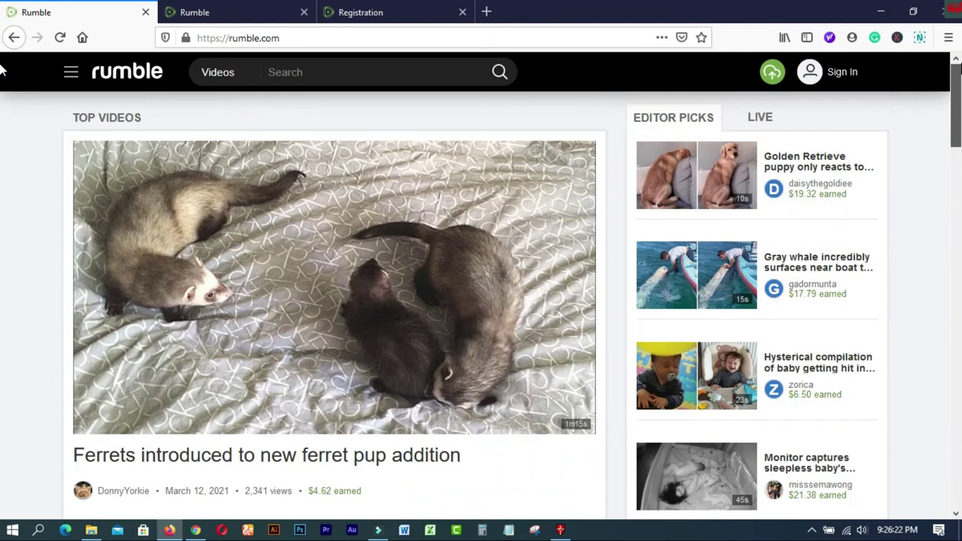
click(842, 73)
click(243, 12)
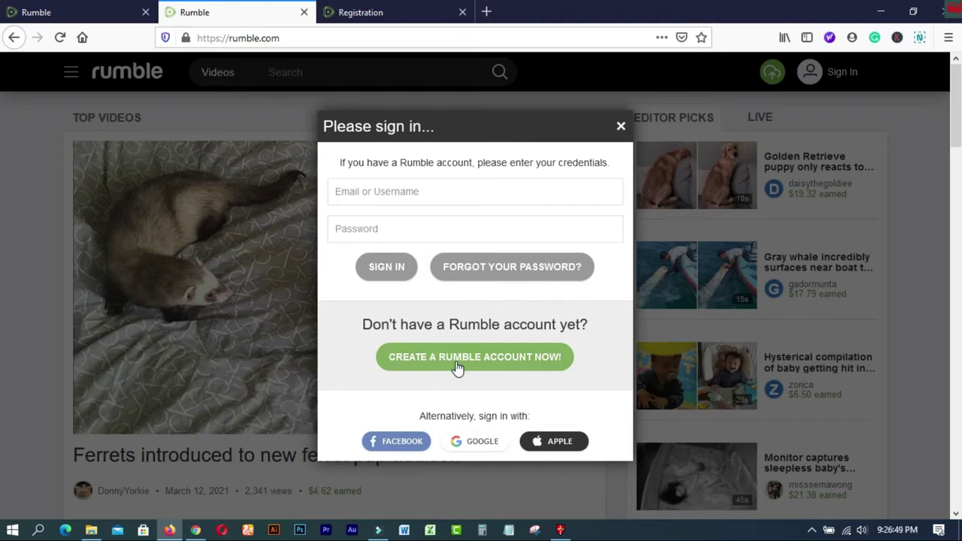
- Open the Rumble registration page and review the free account form from the account types down to the optional fields
click(399, 16)
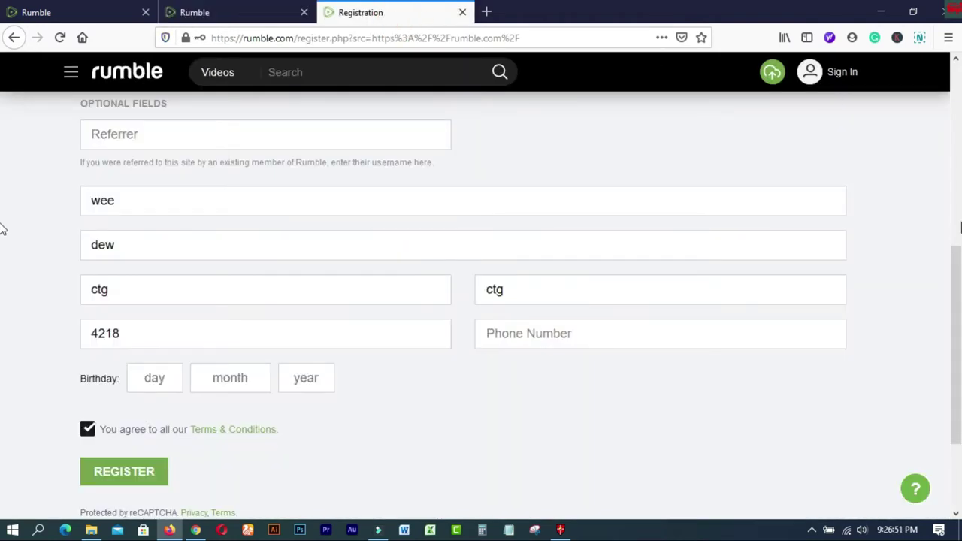
click(956, 128)
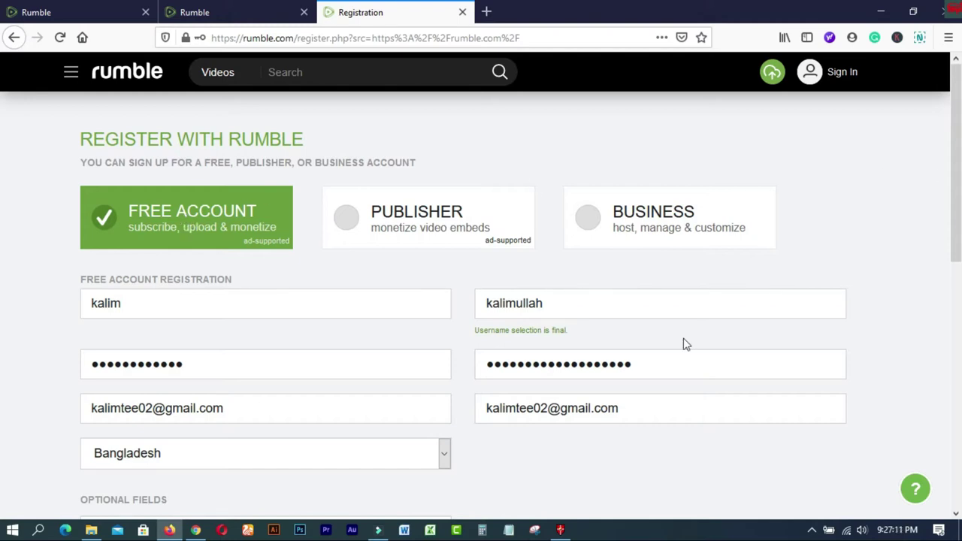
click(336, 306)
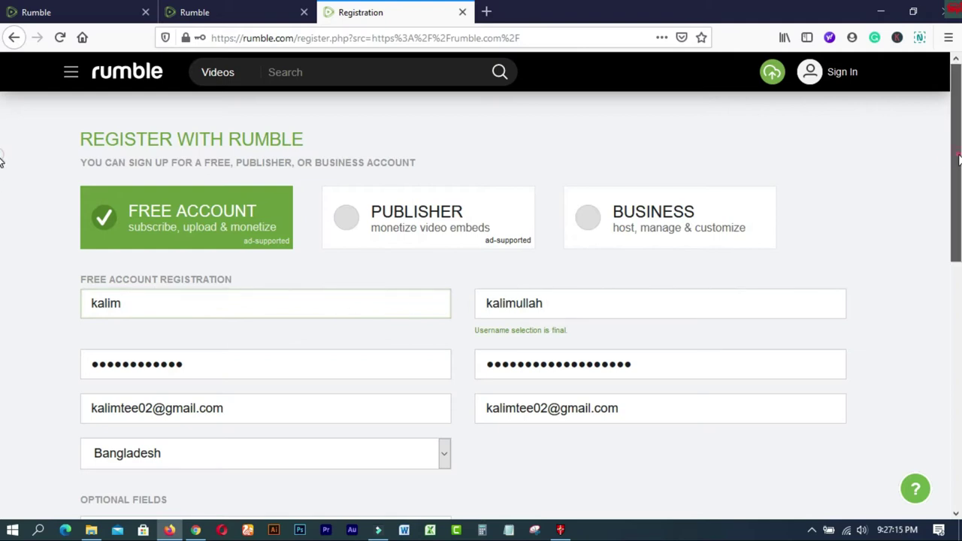
scroll(2, 215, down, 3)
drag(958, 214, 956, 318)
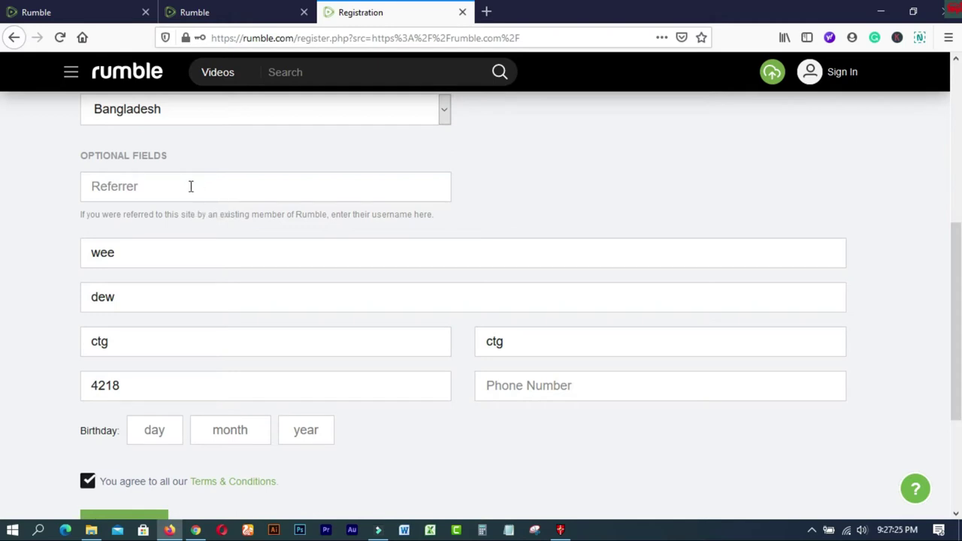
- Clear both address lines in the registration form's optional fields
double_click(181, 254)
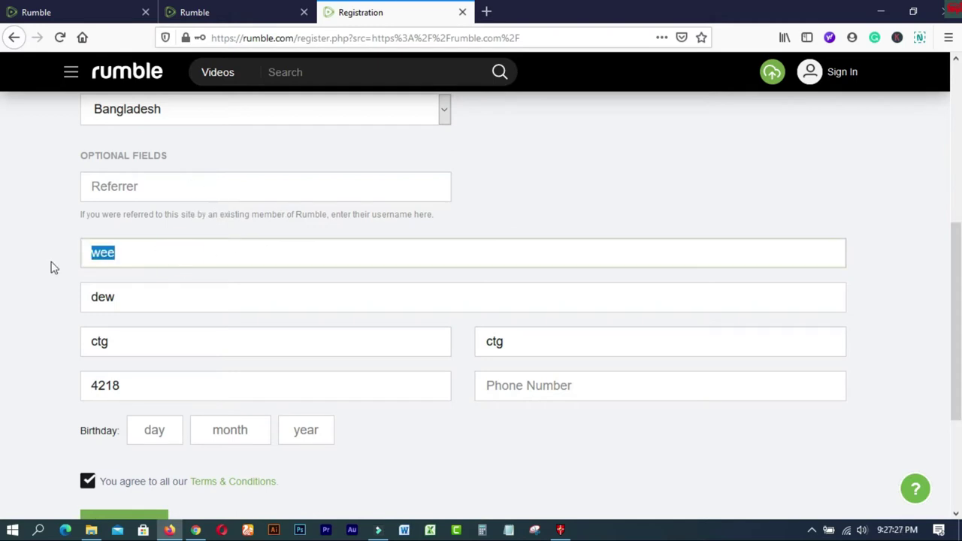
key(BackSpace)
click(130, 306)
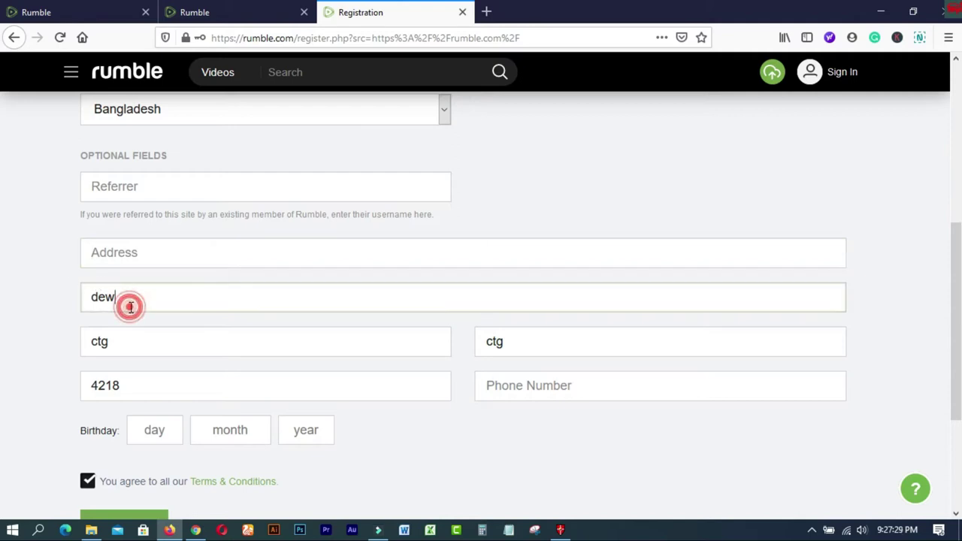
key(BackSpace)
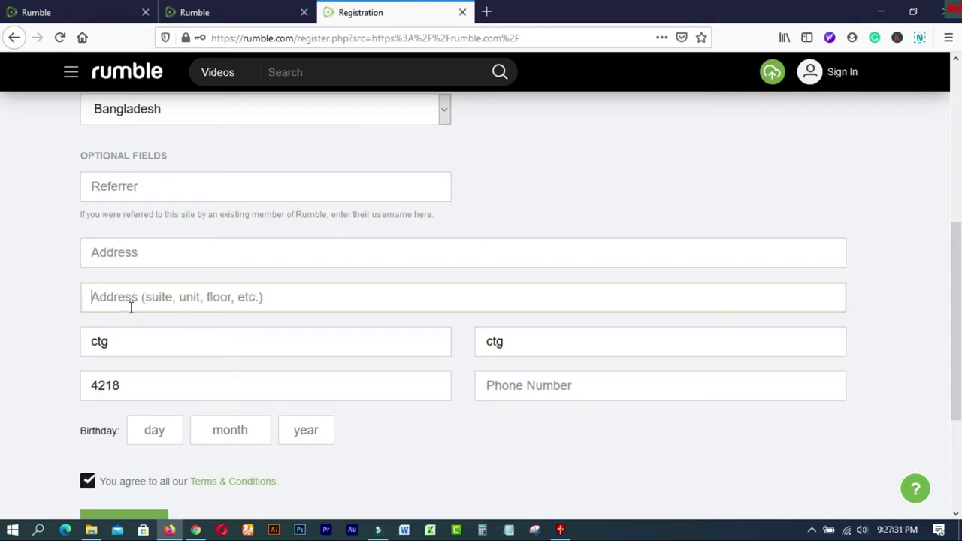
- Clear the city and the state/province in the optional fields and check the rest of the registration form
click(128, 340)
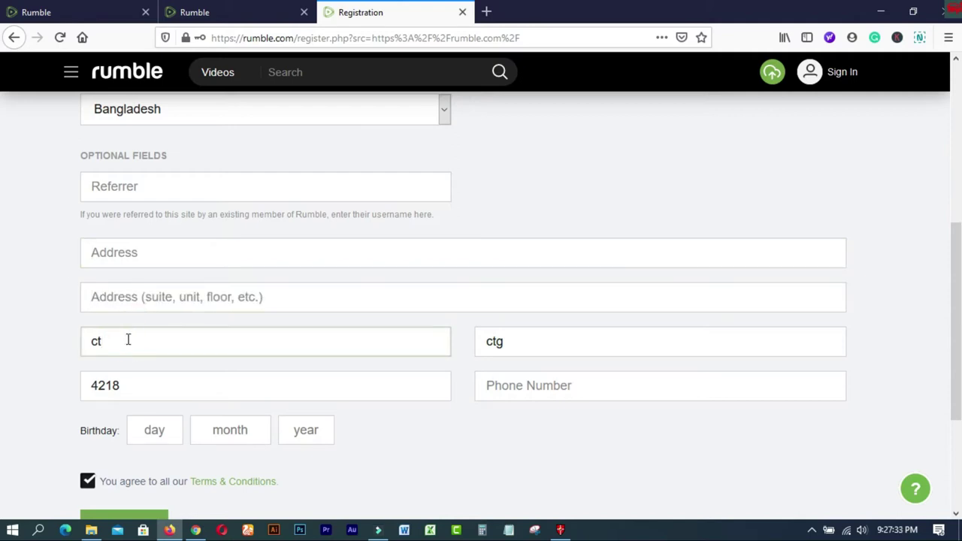
key(BackSpace)
key(BackSpace)
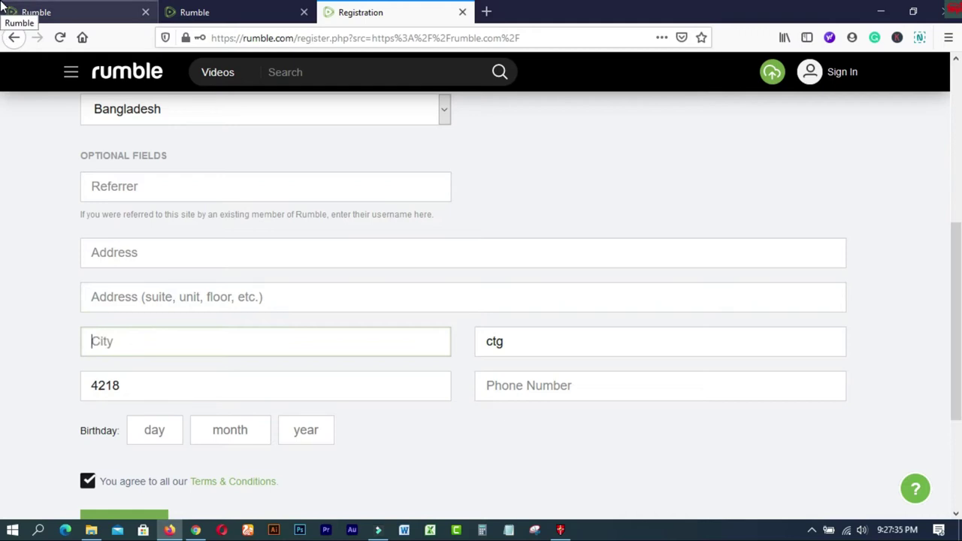
click(536, 342)
key(BackSpace)
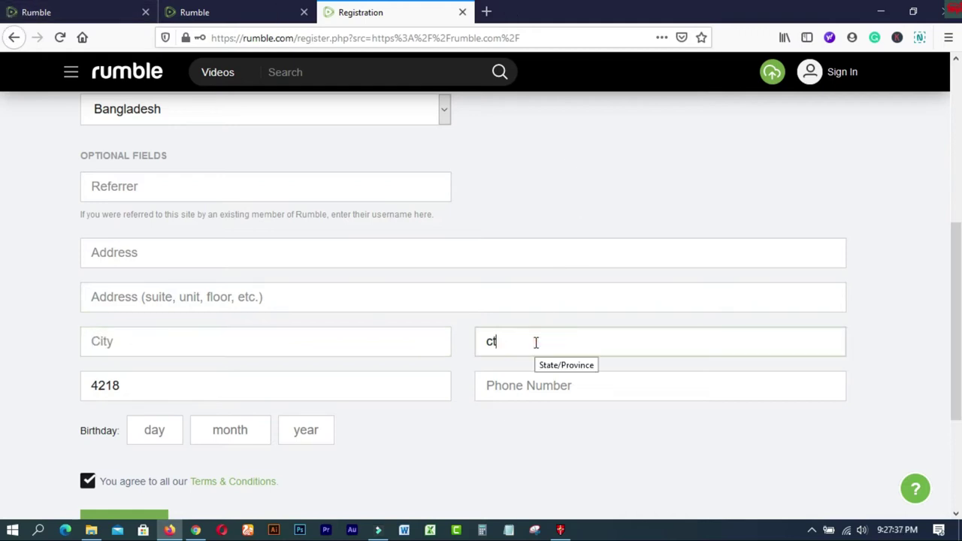
key(BackSpace)
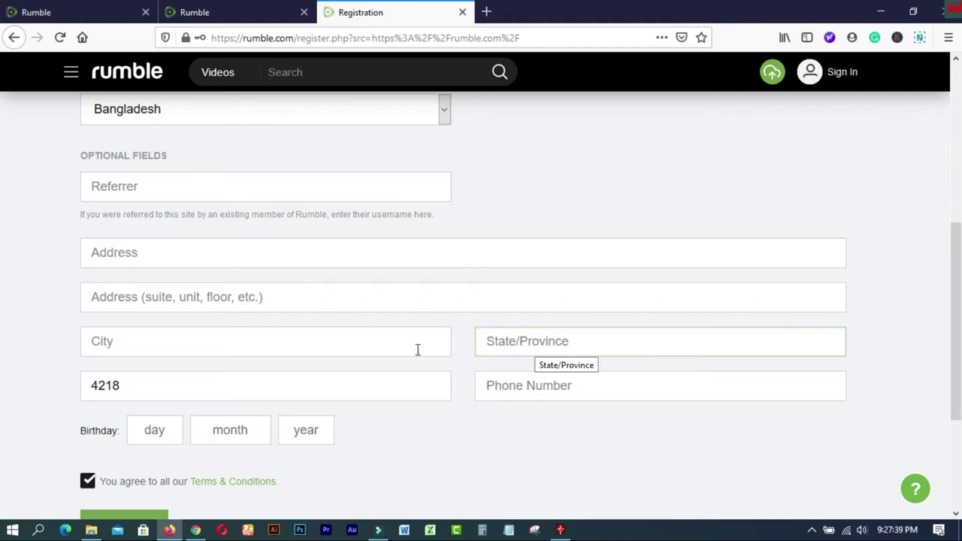
click(224, 385)
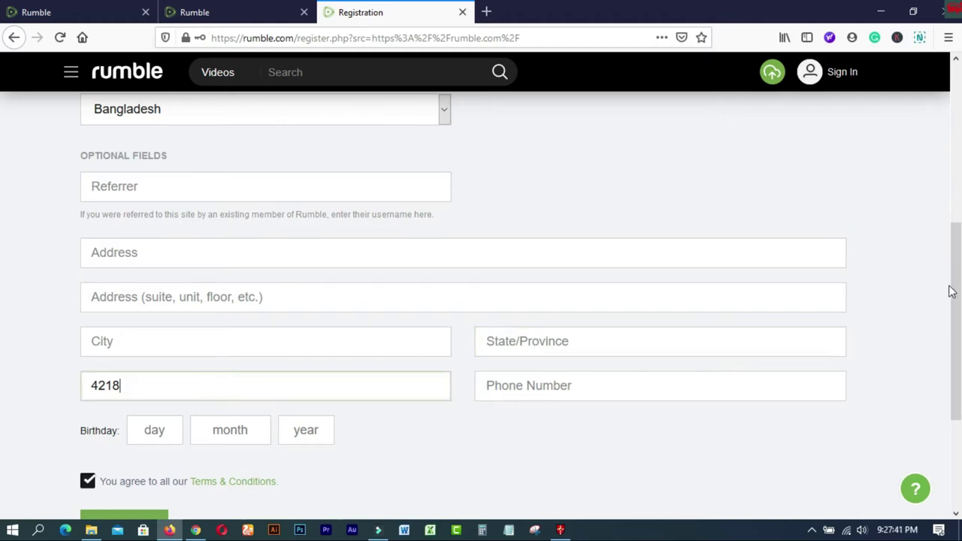
scroll(2, 272, down, 3)
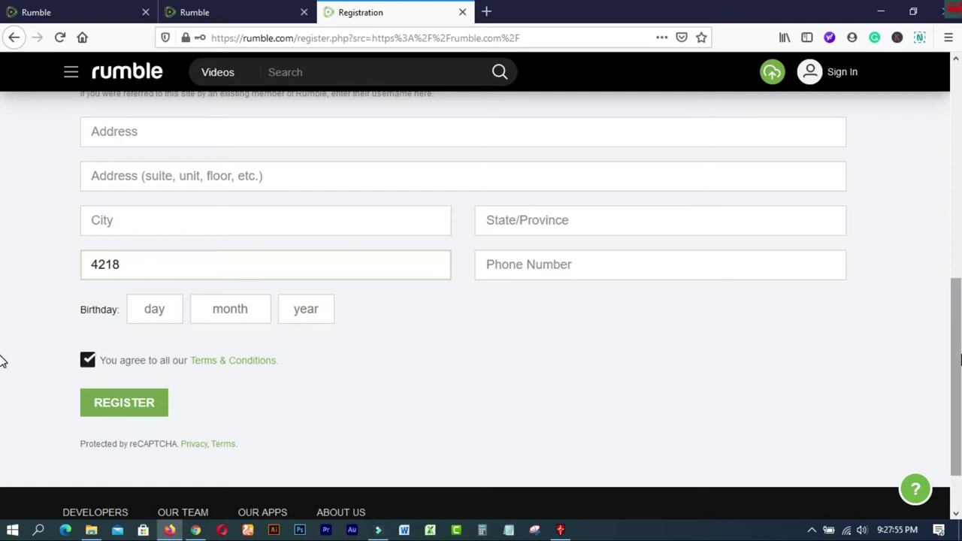
drag(957, 360, 956, 303)
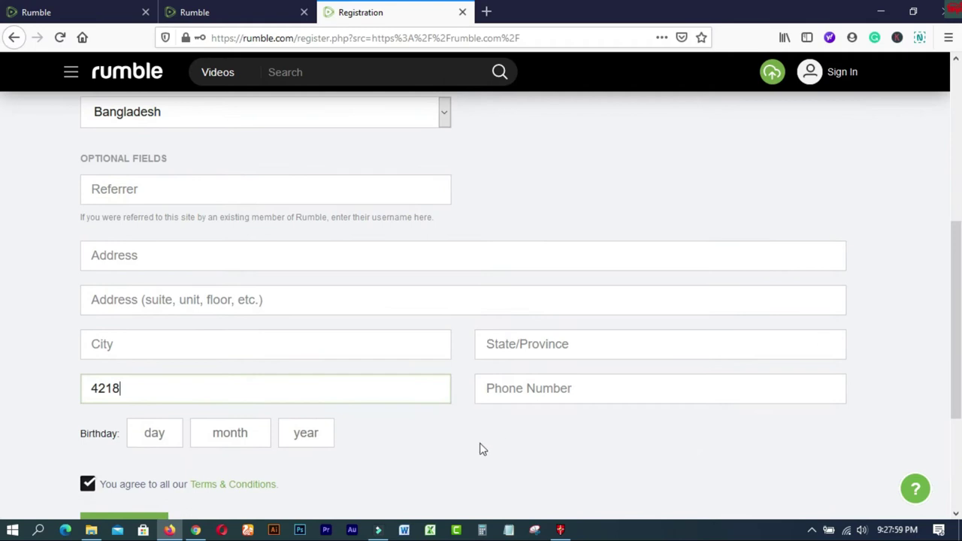
click(196, 531)
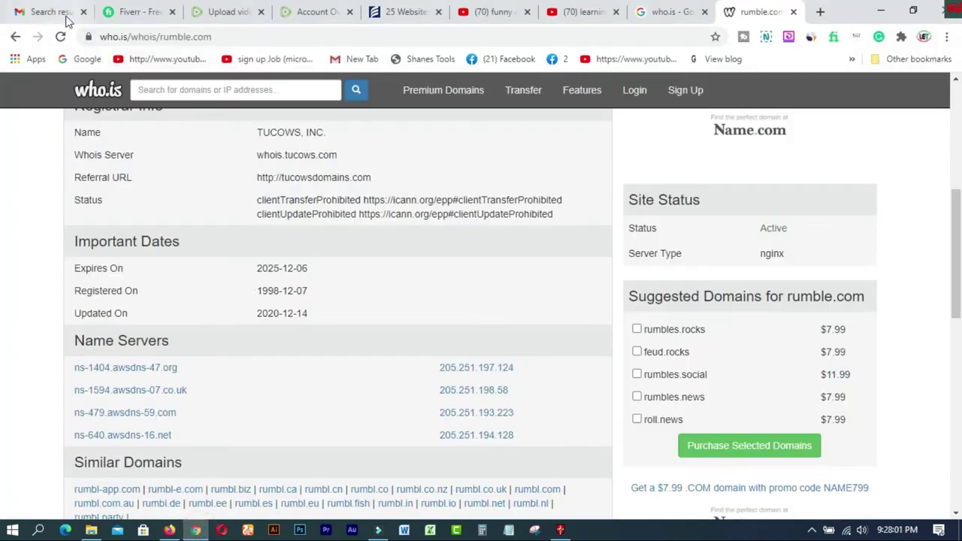
click(43, 14)
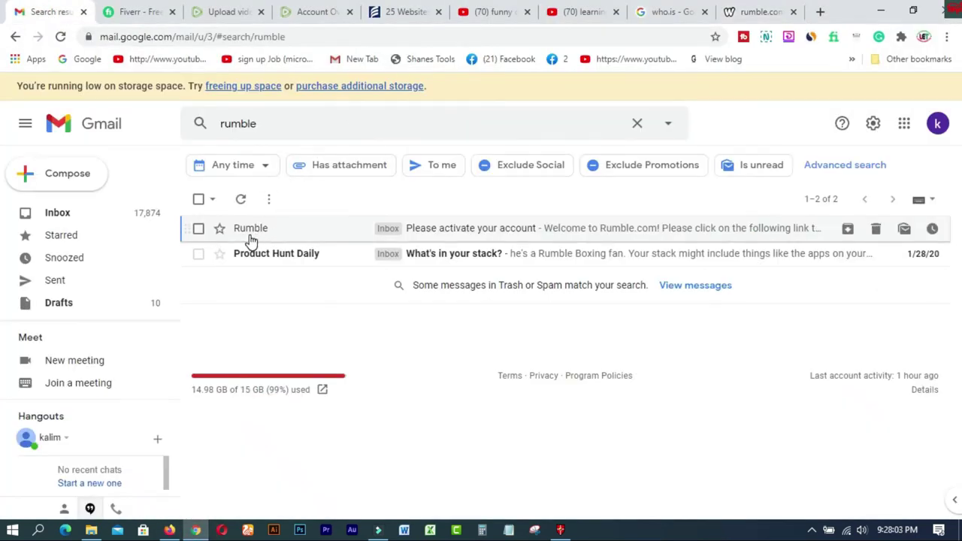
click(580, 233)
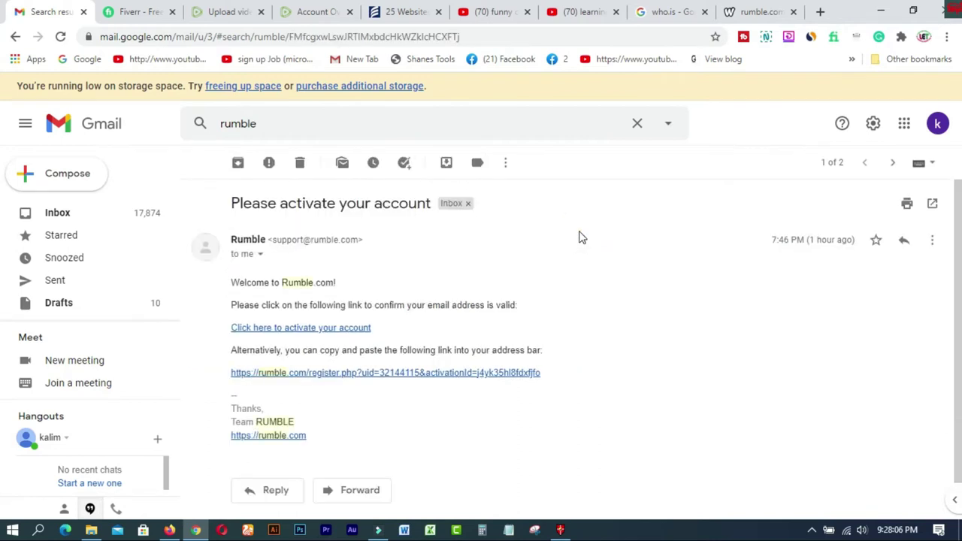
right_click(325, 338)
click(367, 146)
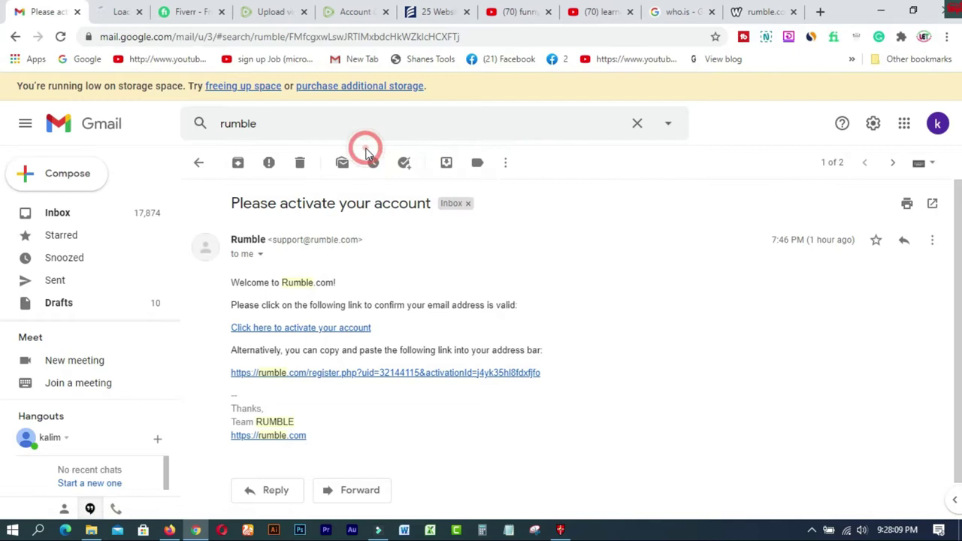
click(111, 19)
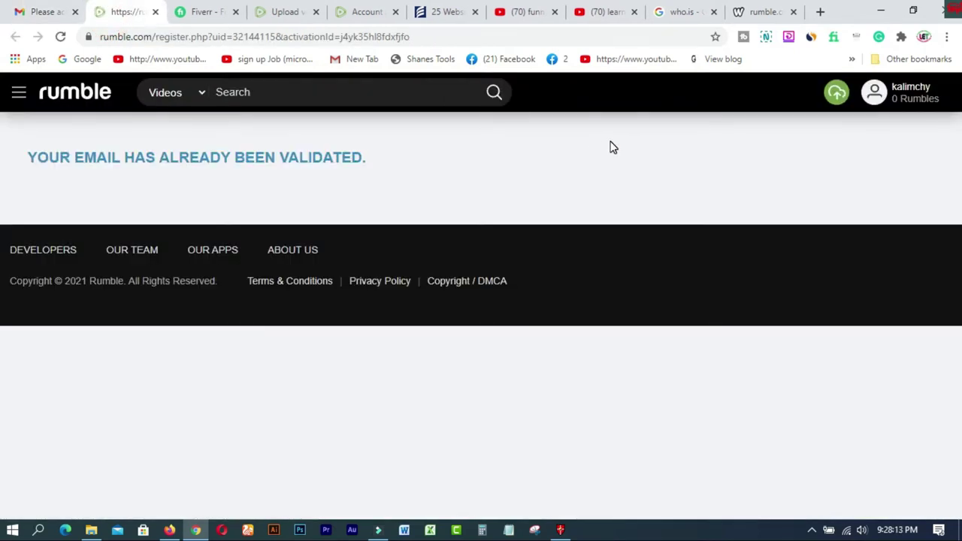
- Review the account status and phone number form on the Rumble account verification page, and return to the account overview
click(917, 94)
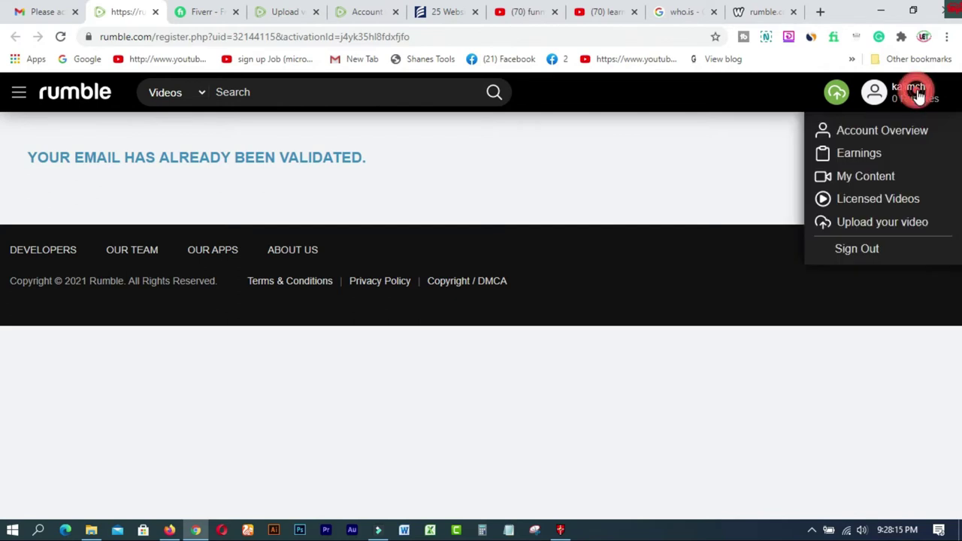
click(910, 133)
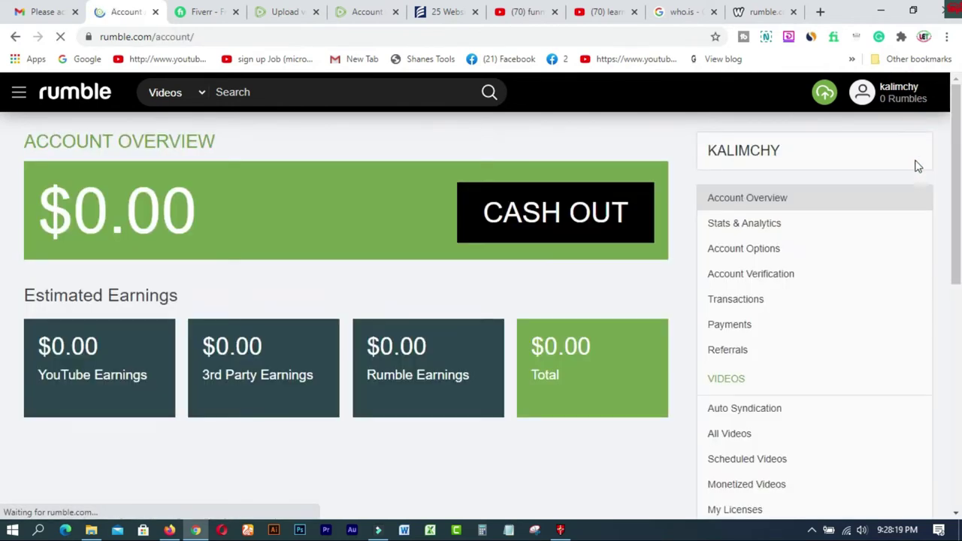
click(767, 284)
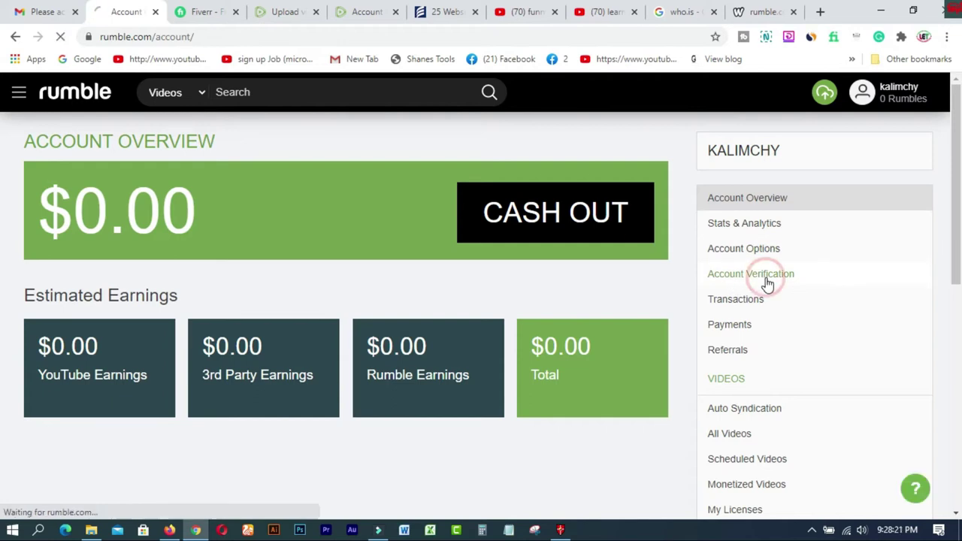
drag(956, 161, 958, 255)
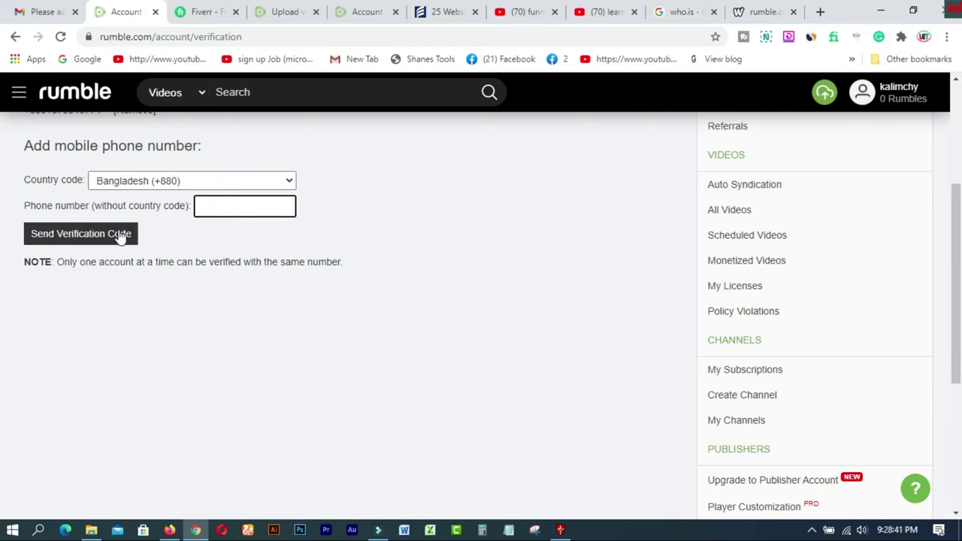
drag(949, 257, 961, 158)
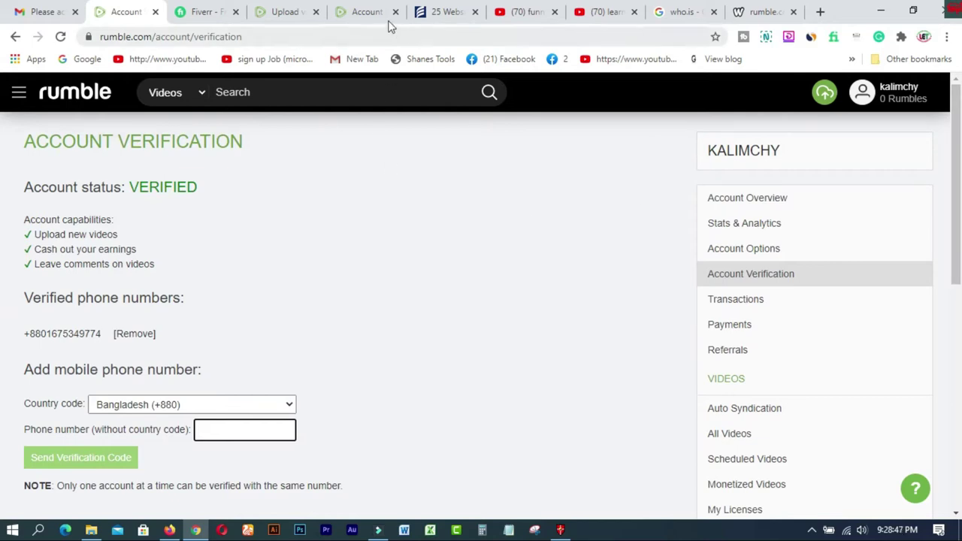
click(367, 12)
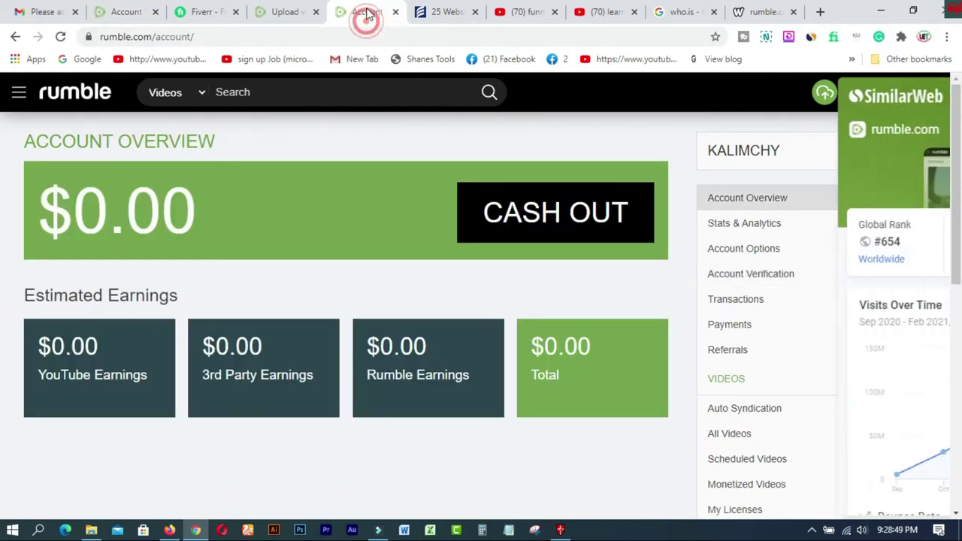
click(424, 115)
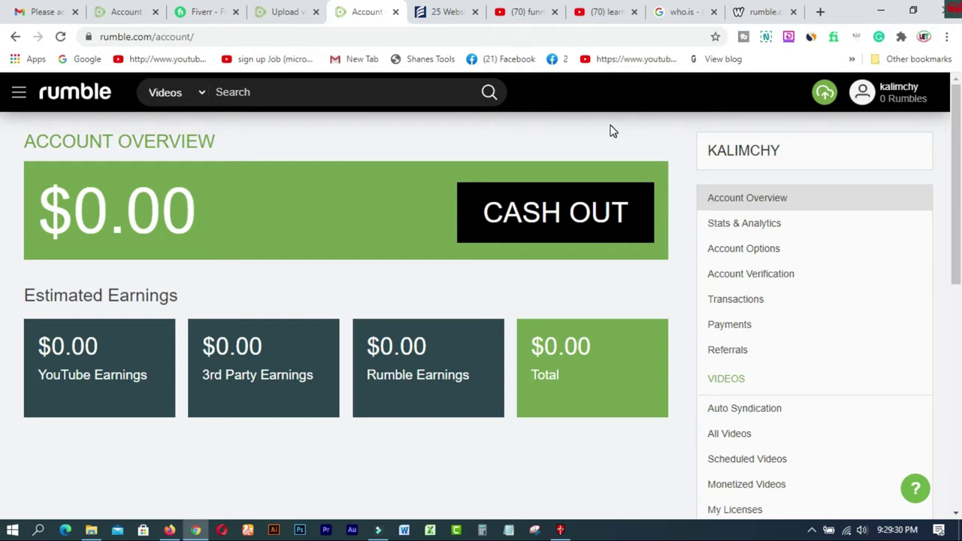
- Filter the YouTube results for "funny cat" to Creative Commons videos and browse the list
click(530, 15)
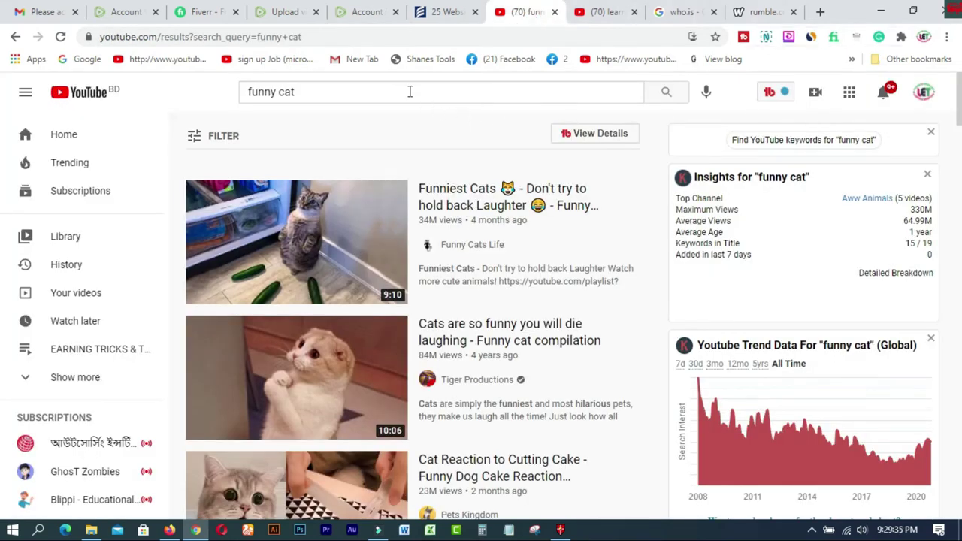
click(195, 138)
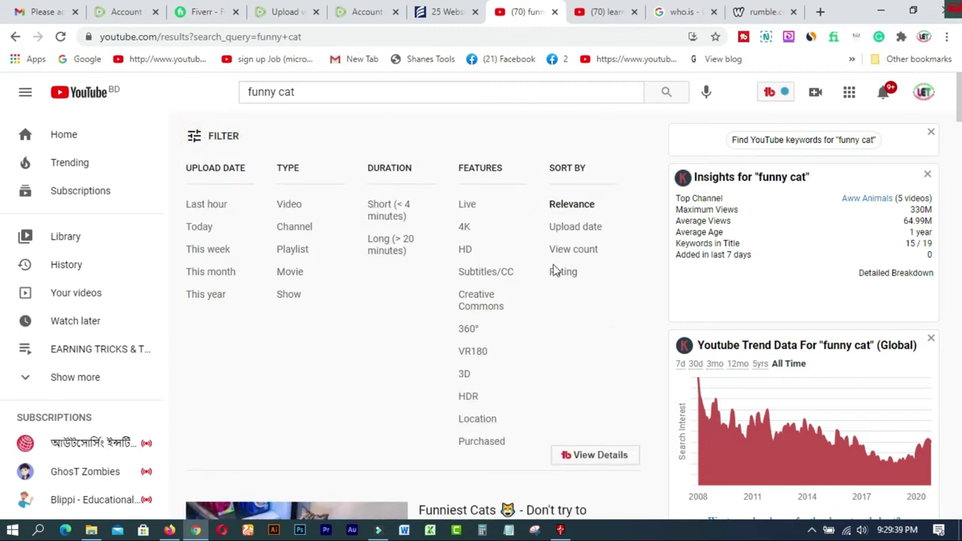
click(465, 305)
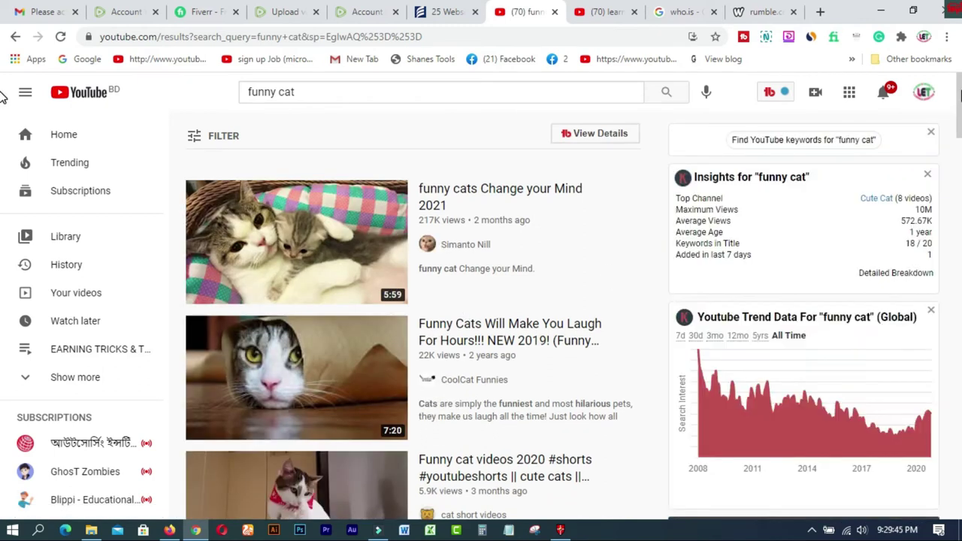
scroll(1, 112, down, 3)
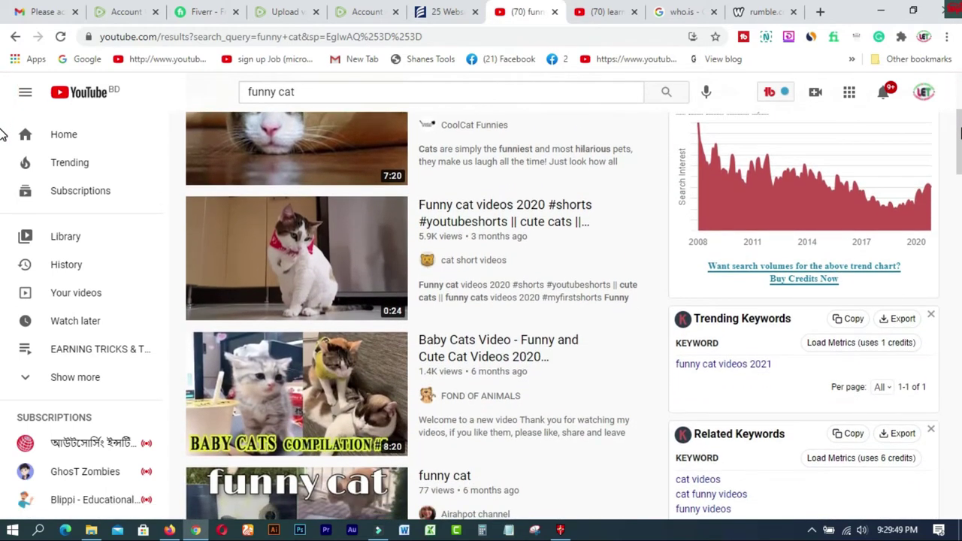
scroll(2, 151, down, 4)
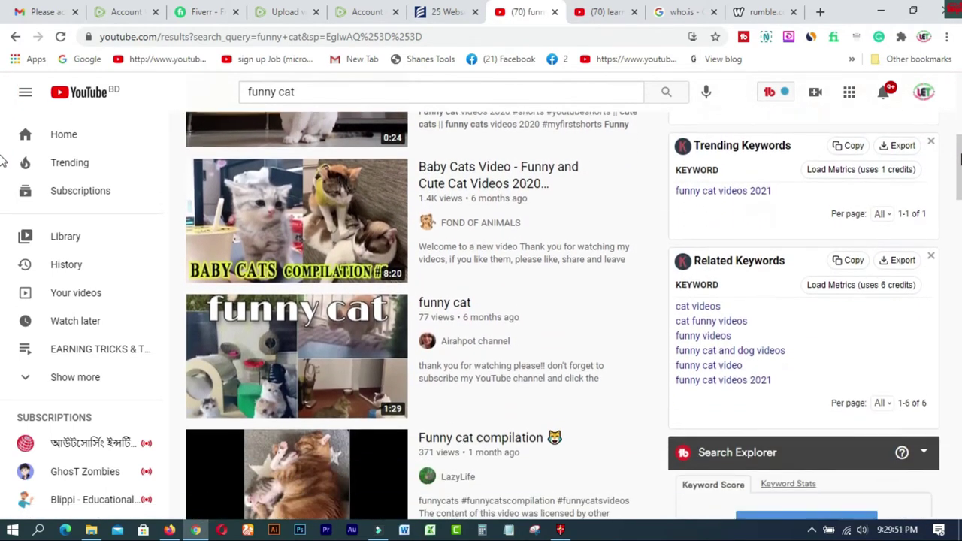
scroll(3, 176, down, 5)
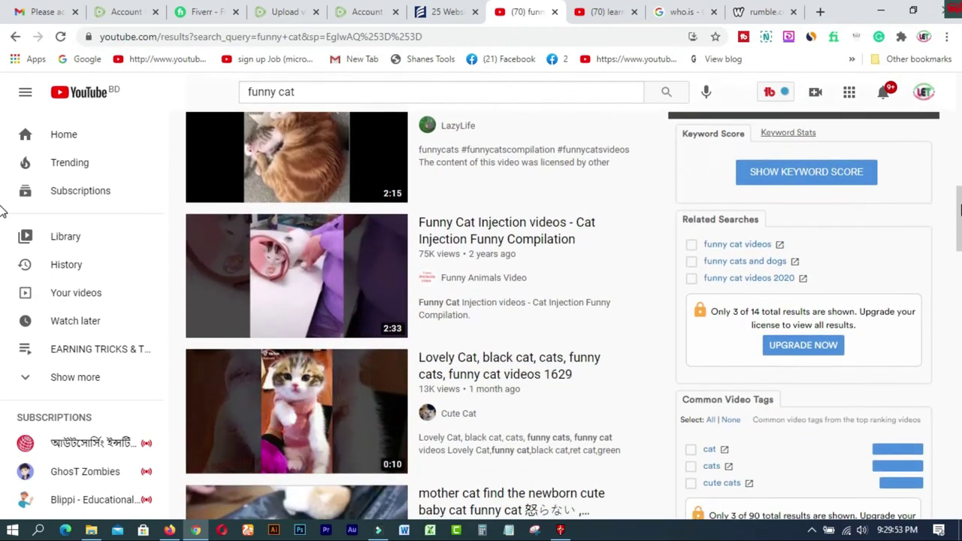
- Open the "Lovely Cat, black cat, cats, funny cats, funny cat videos 1315" result in a new tab and pause its playback
scroll(2, 222, down, 3)
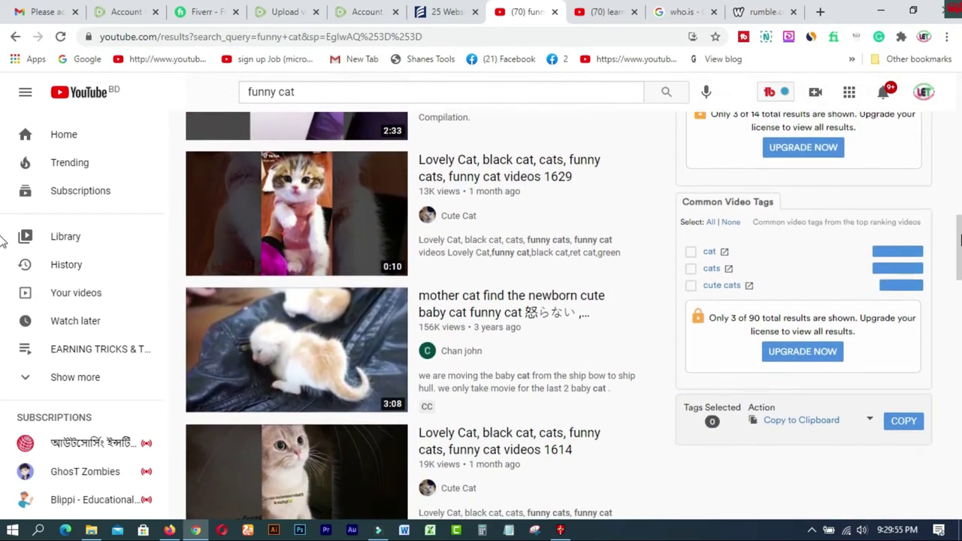
scroll(2, 252, down, 1)
drag(959, 257, 956, 292)
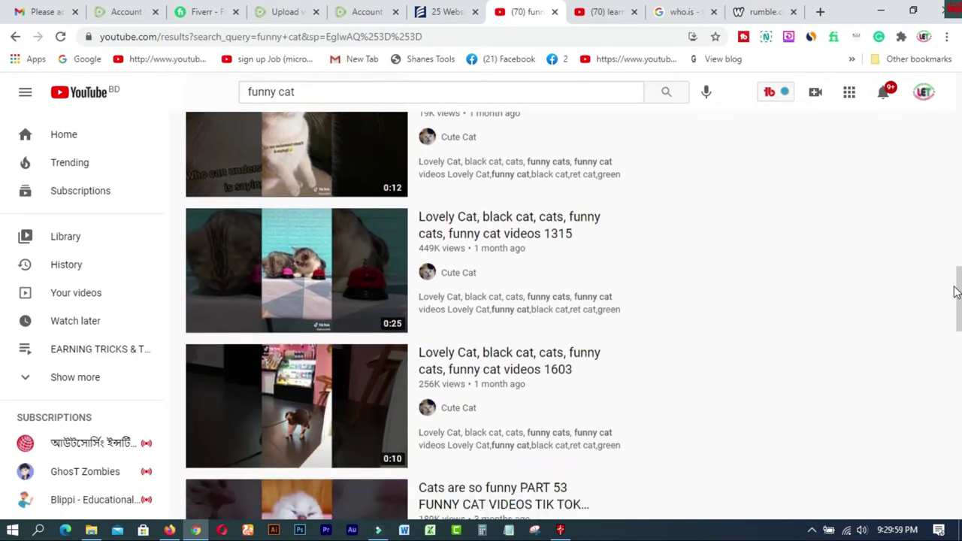
right_click(503, 231)
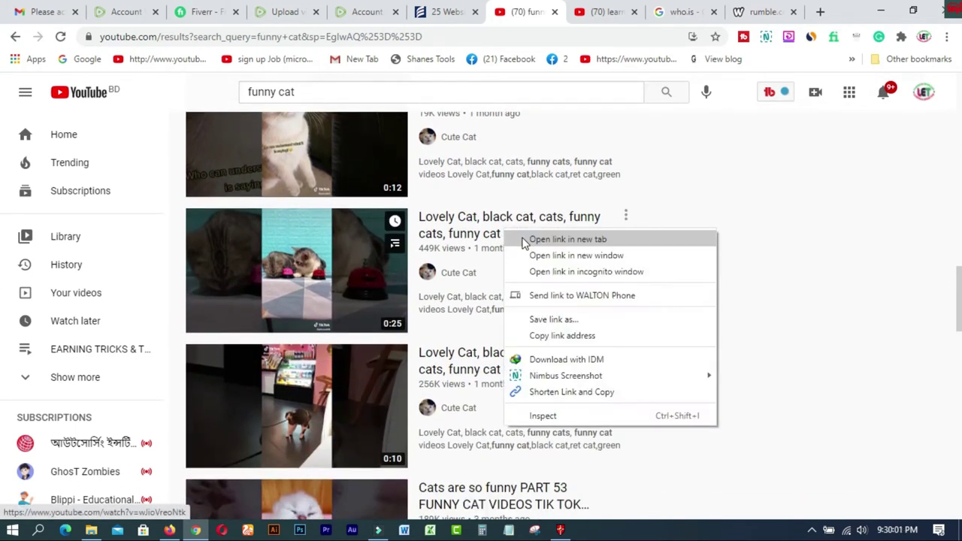
click(524, 239)
click(548, 13)
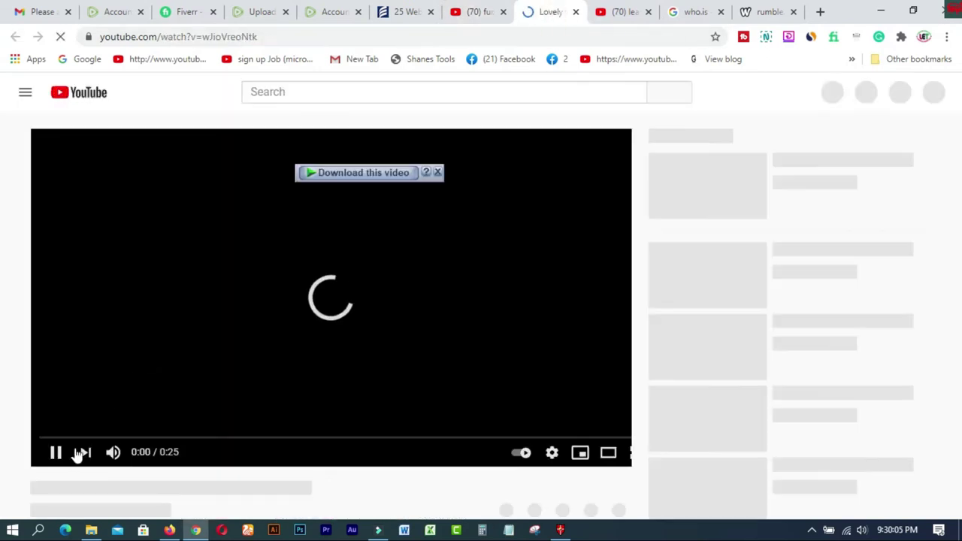
click(53, 453)
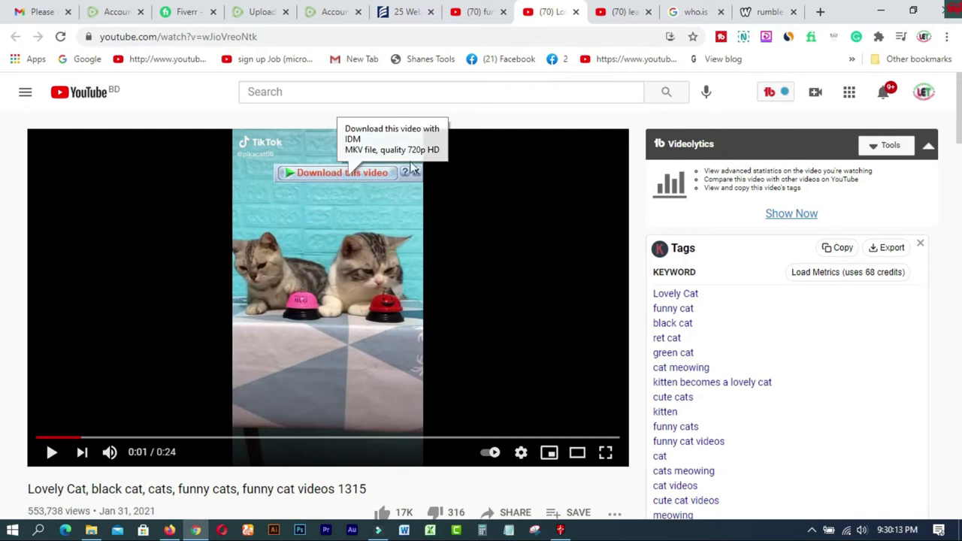
- Search Google for "youtube video download" in place of the who.is search, and return to the paused cat video
click(690, 15)
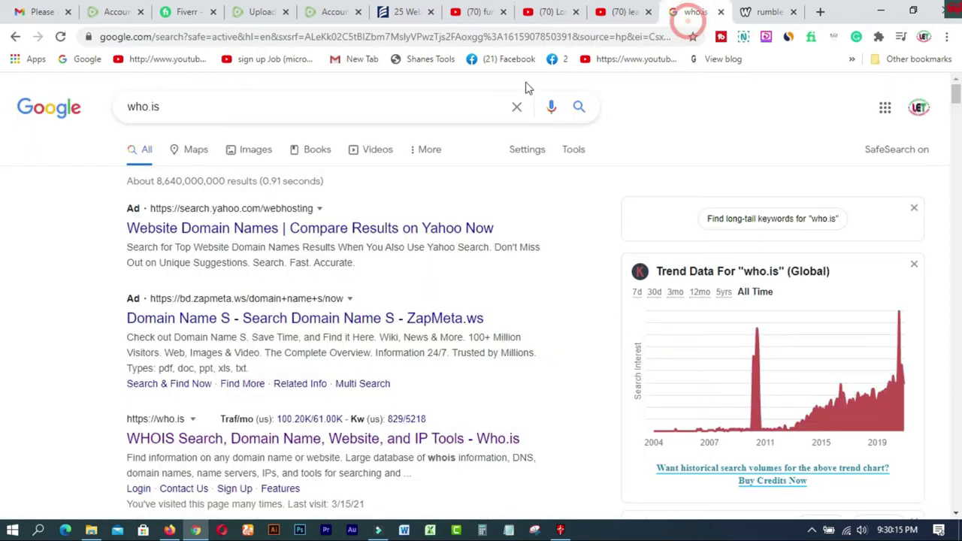
double_click(188, 106)
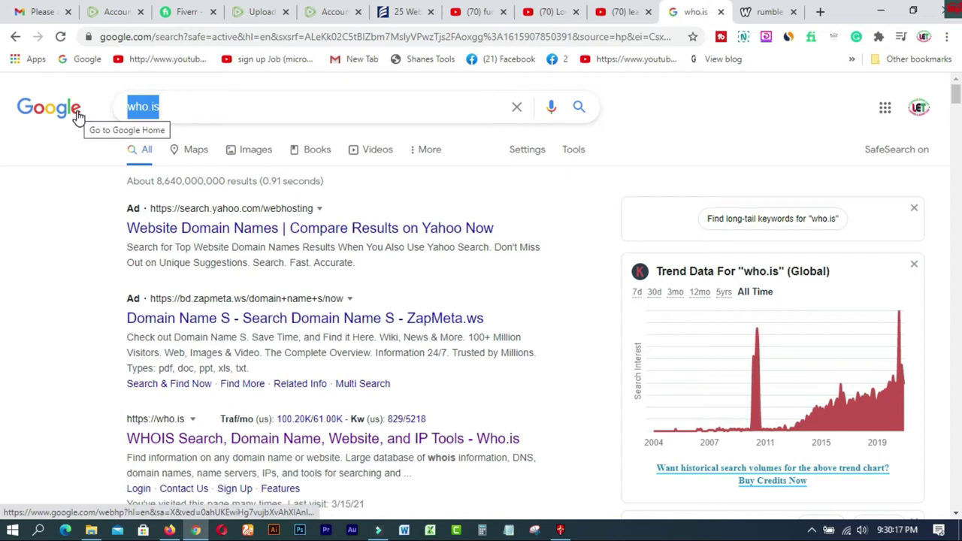
text(youtube v)
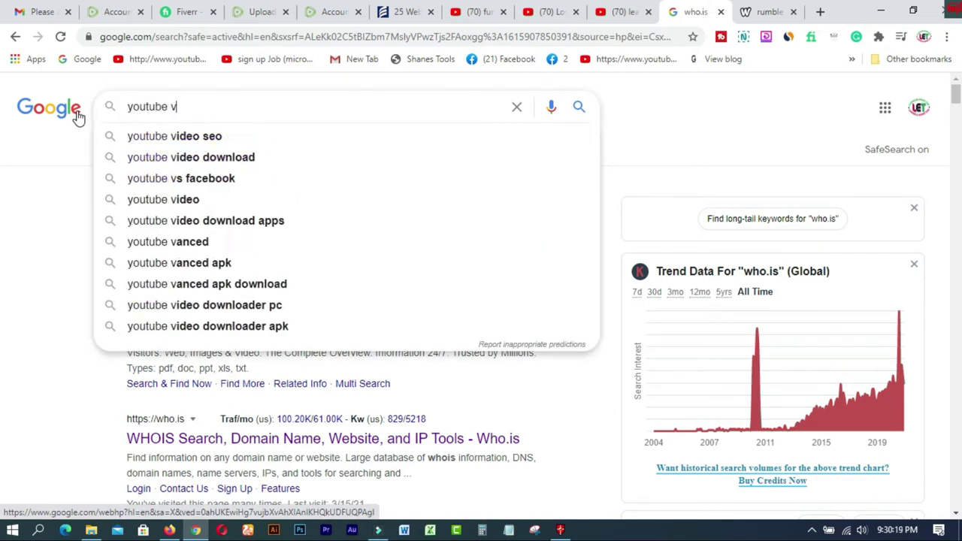
text(ideo download)
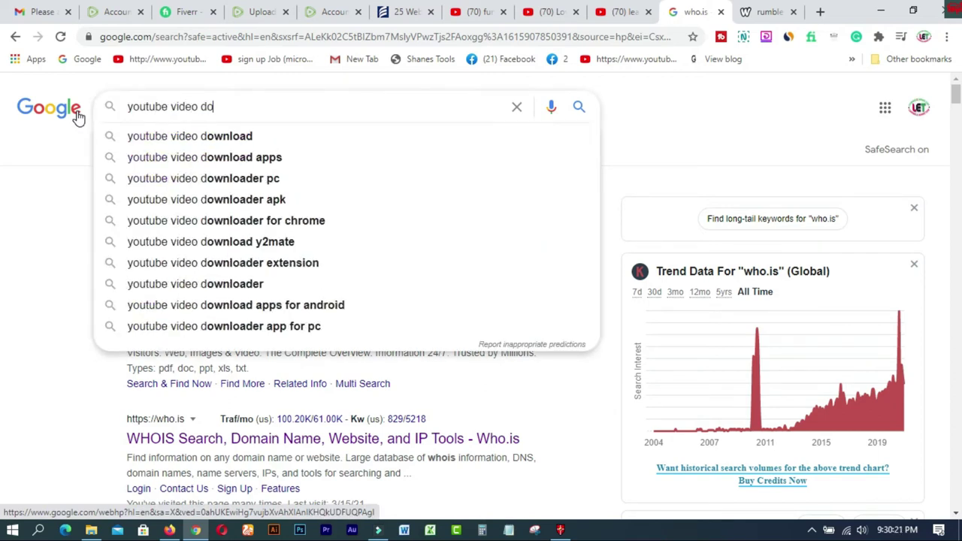
click(262, 142)
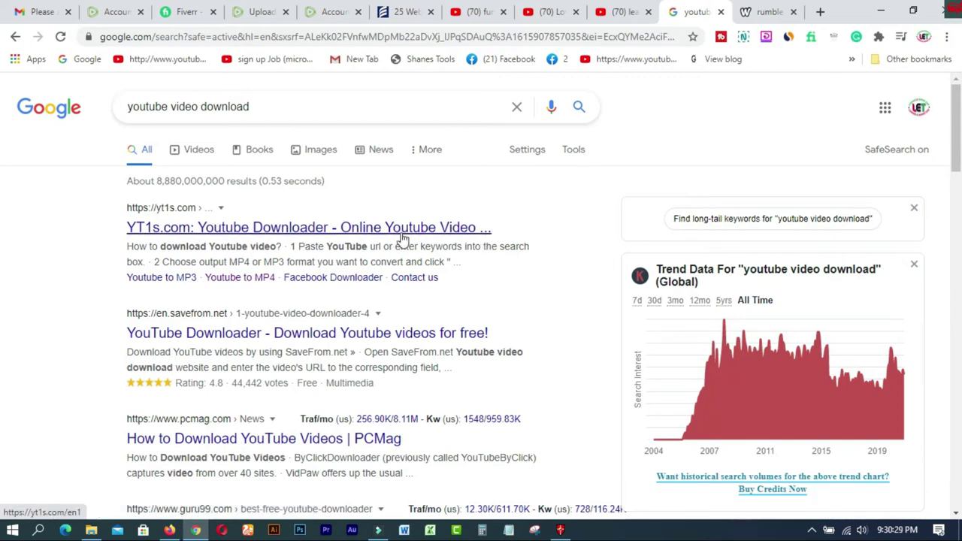
click(547, 12)
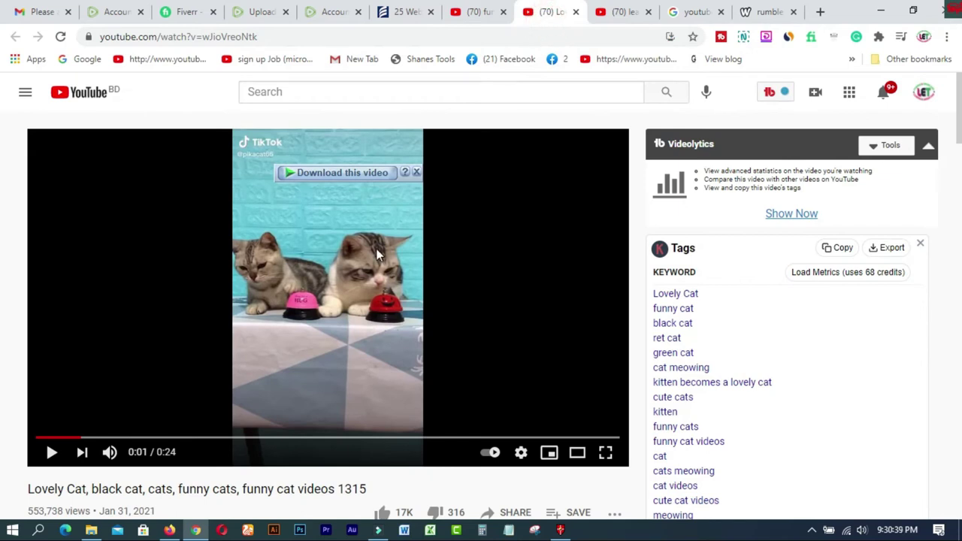